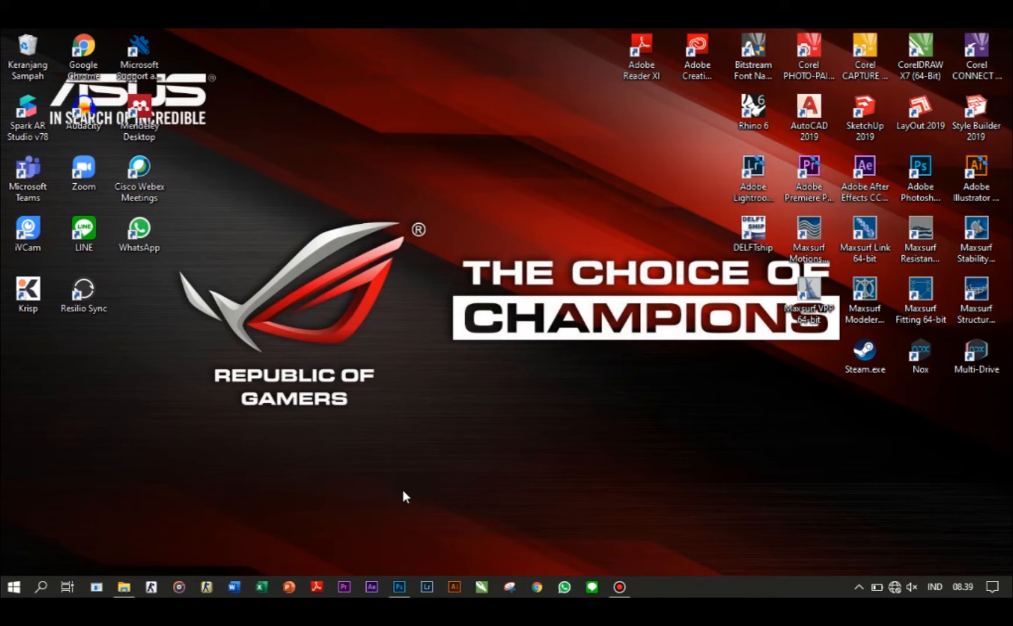
Switch to Photoshop and put all layers of the template, from Color Fill 1 up to SOCMED, into one group
click(399, 587)
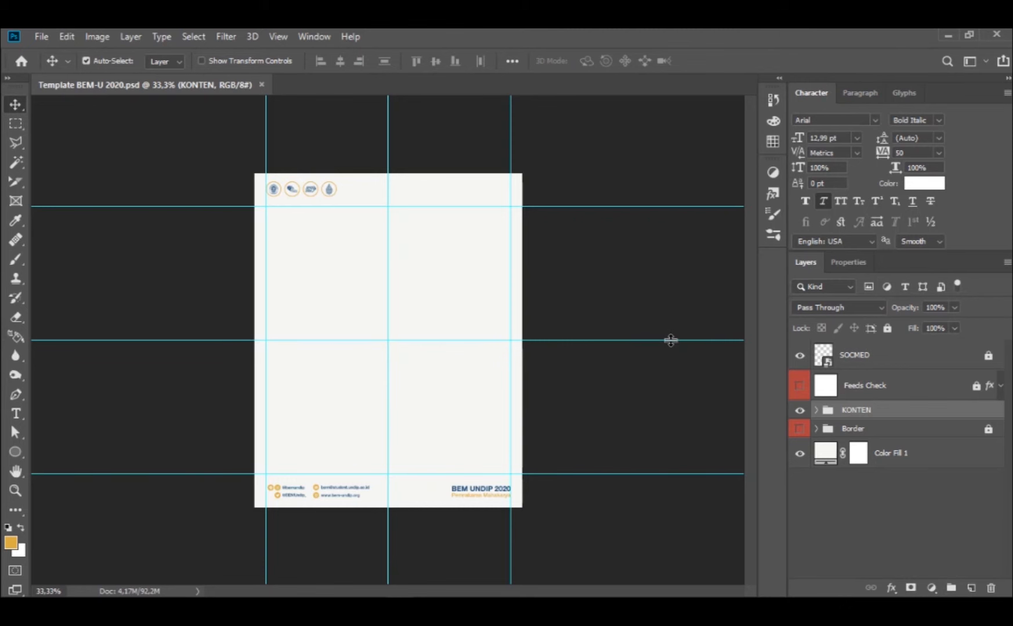
click(909, 454)
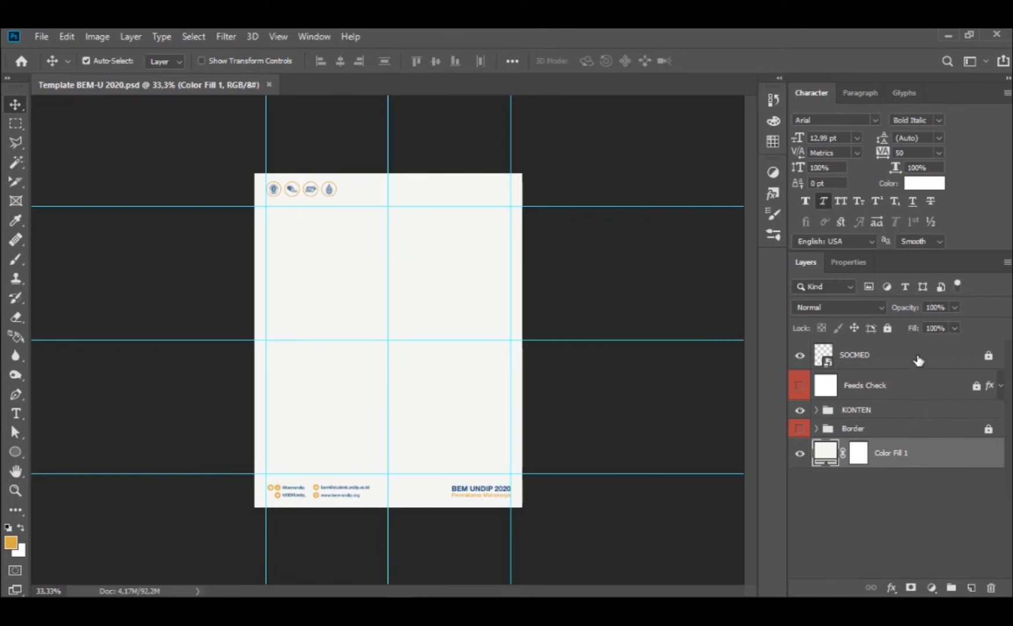
shift+click(918, 357)
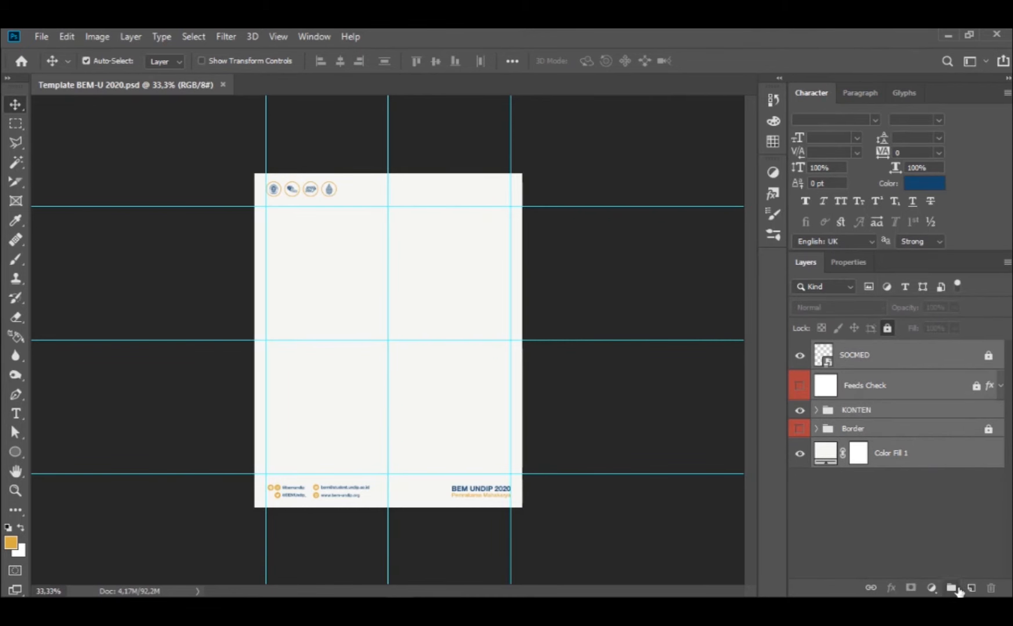
click(952, 589)
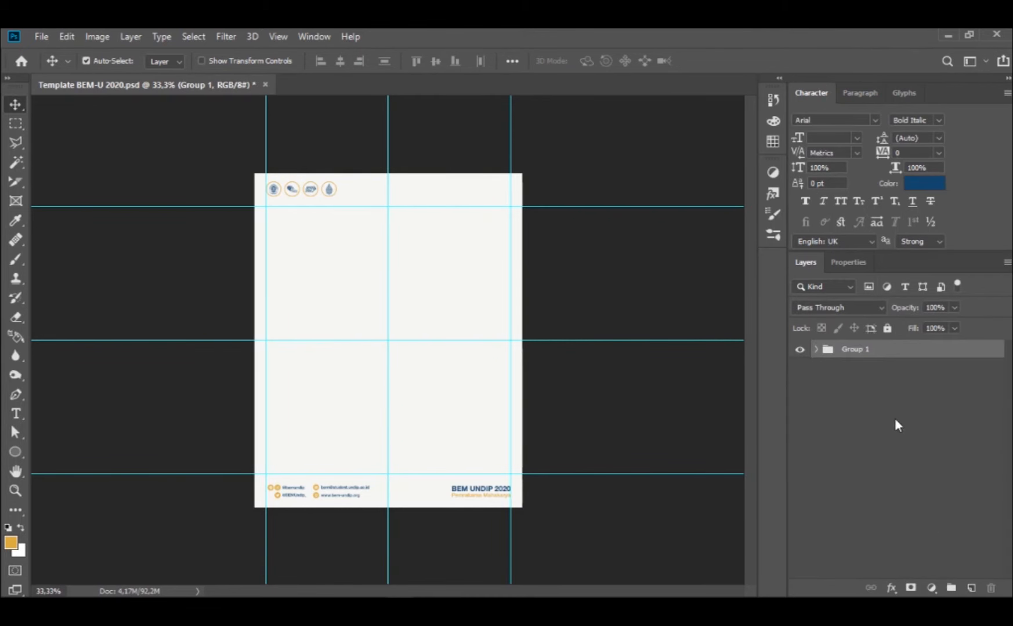
Rename the new group "project 1" and convert it into an artboard
right_click(864, 350)
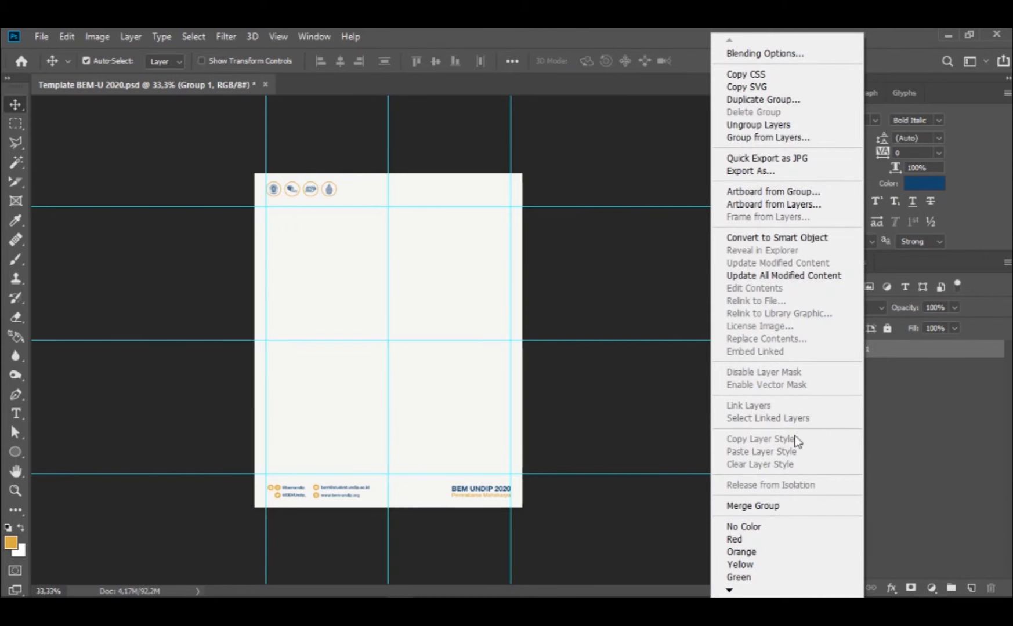
click(920, 365)
double_click(859, 349)
text(pro)
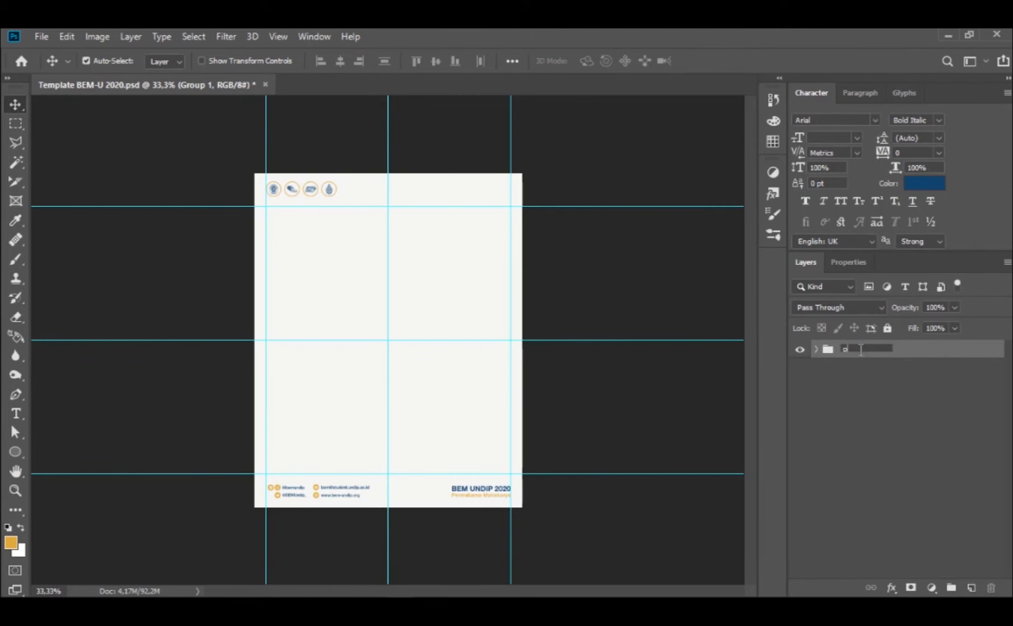
text(ject 1)
key(Return)
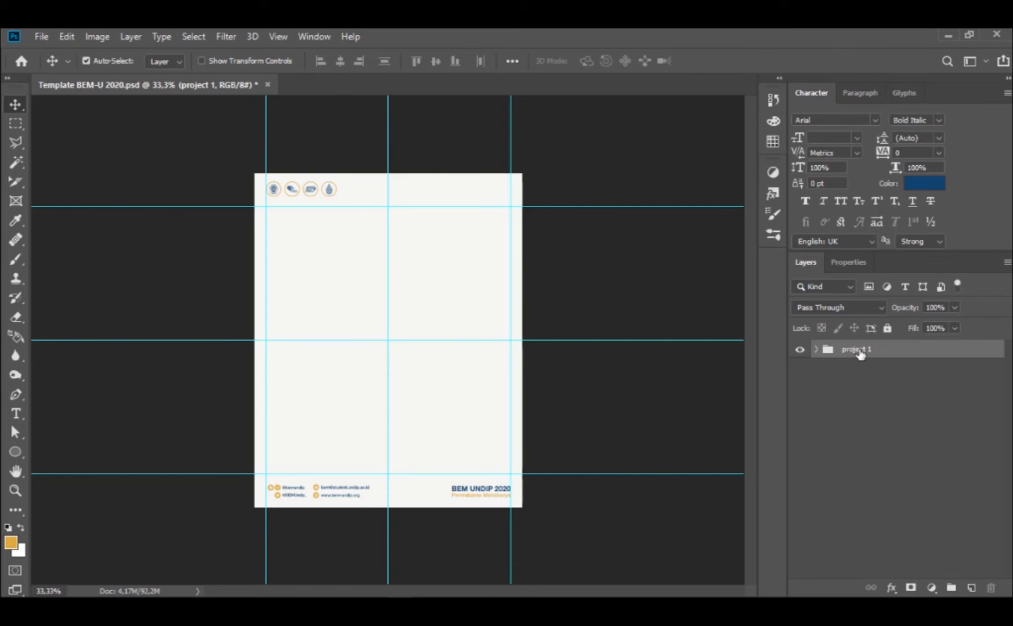
right_click(855, 352)
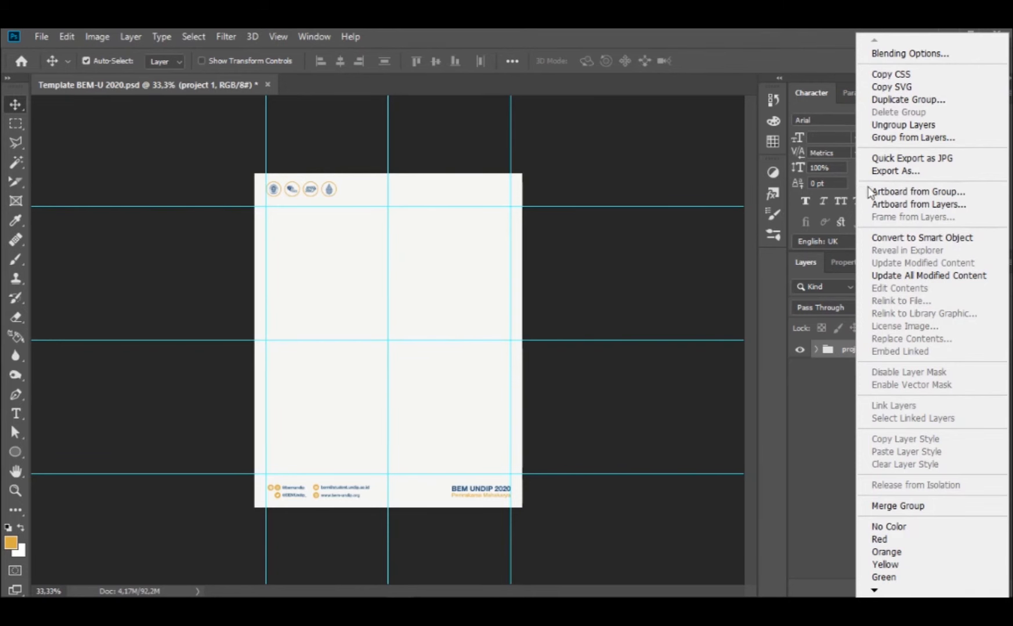
click(924, 195)
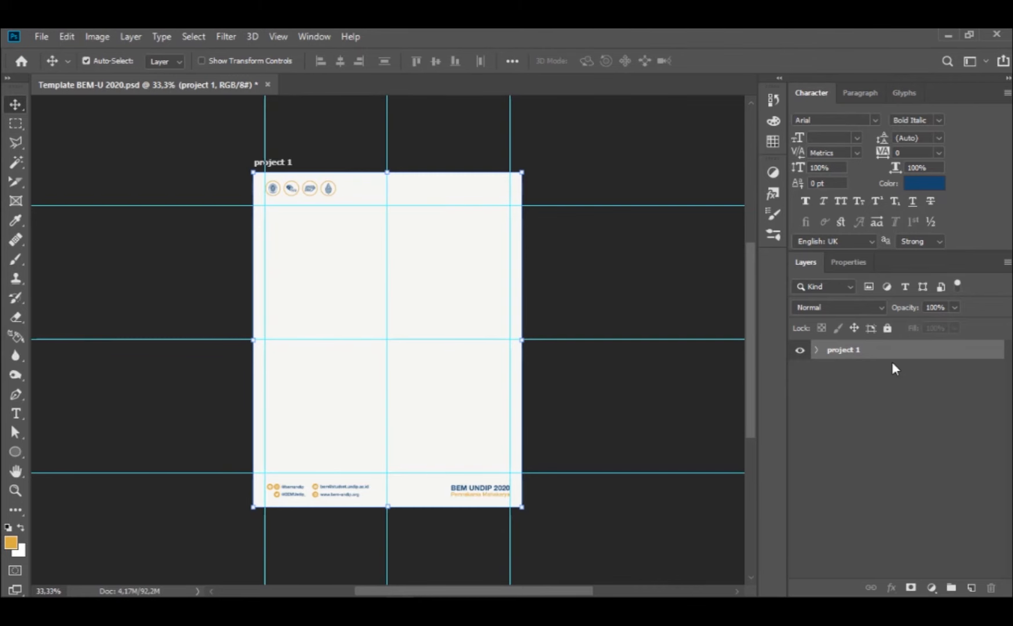
Duplicate the project 1 artboard within the same document as "project 2"
right_click(896, 345)
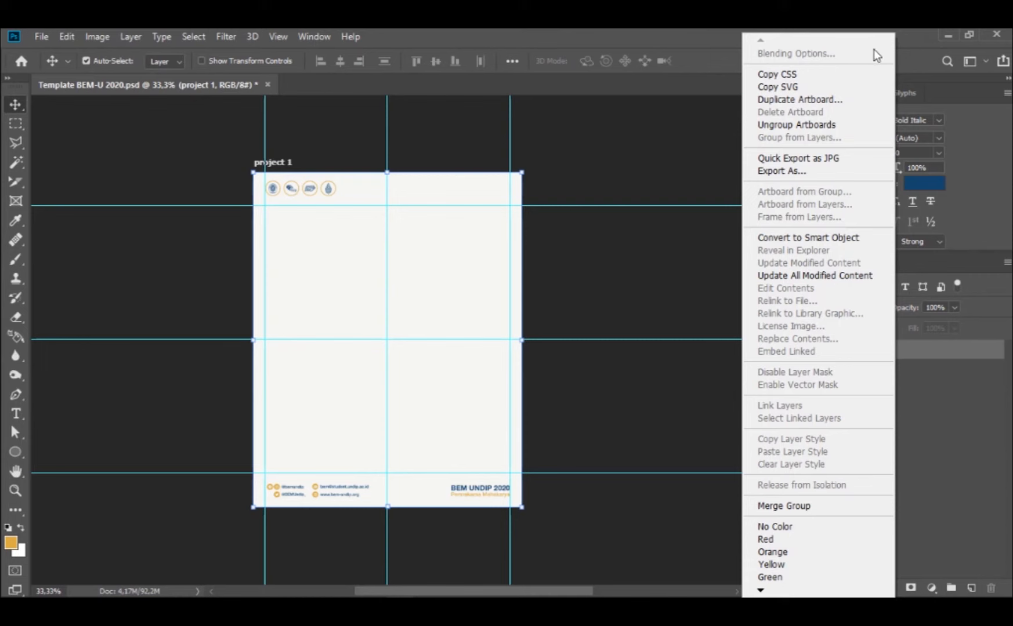
click(847, 101)
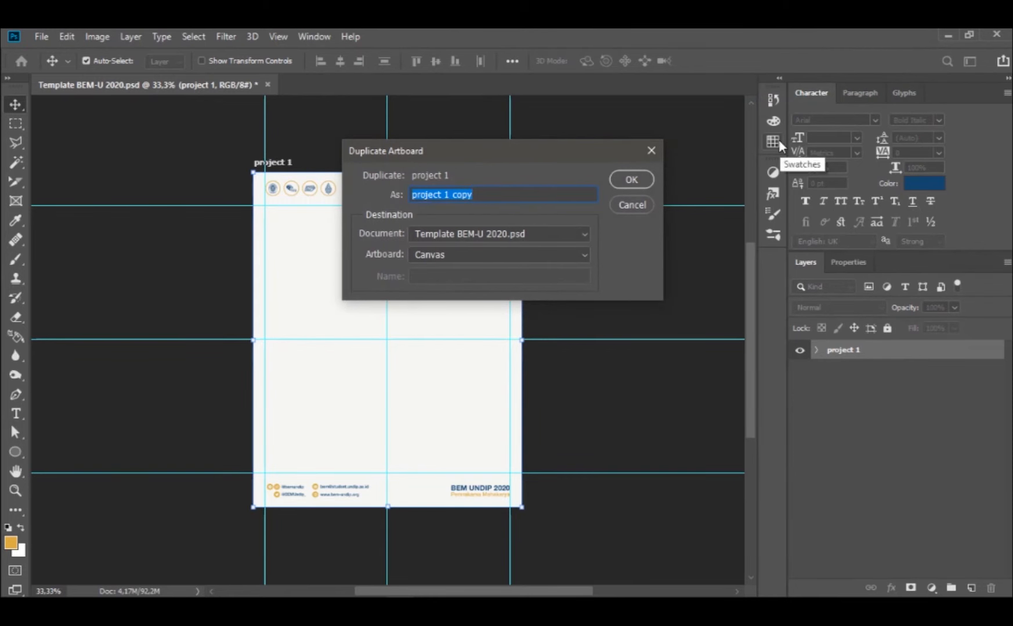
text(proj)
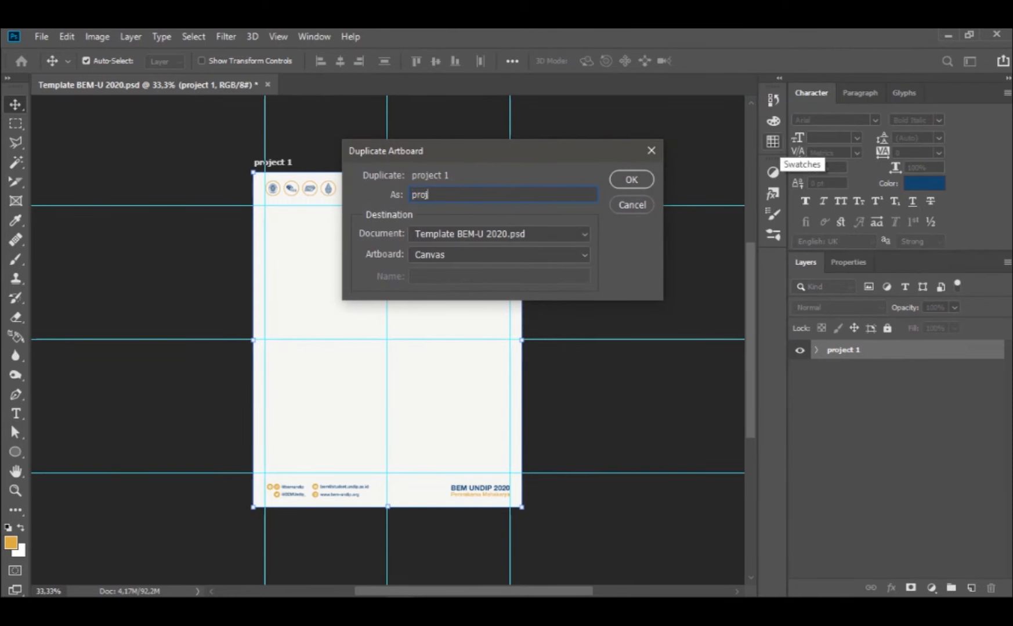
text(ect 2)
key(Return)
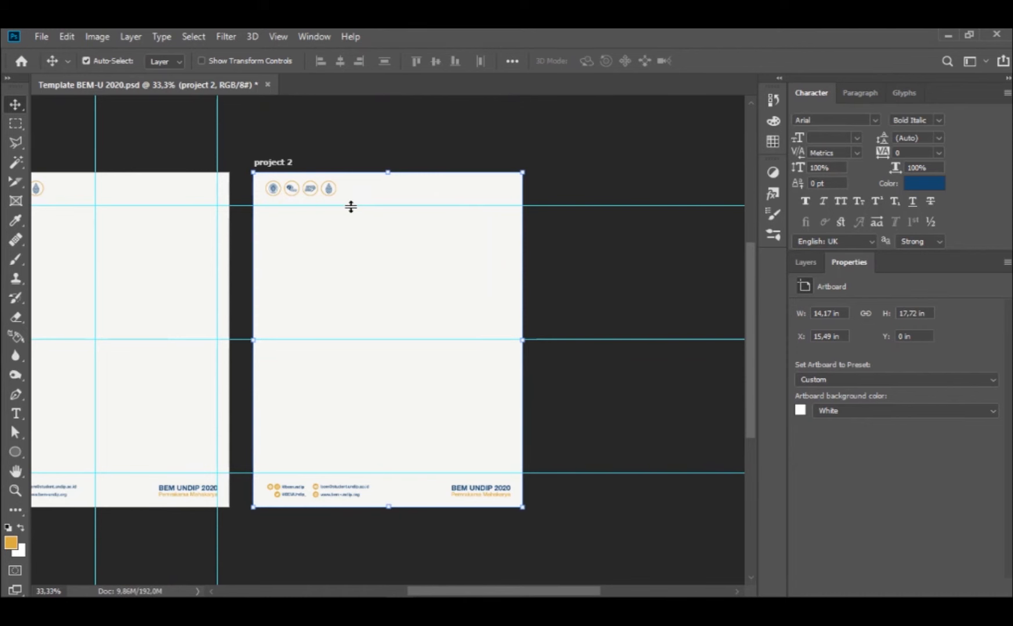
scroll(319, 234, down, 3)
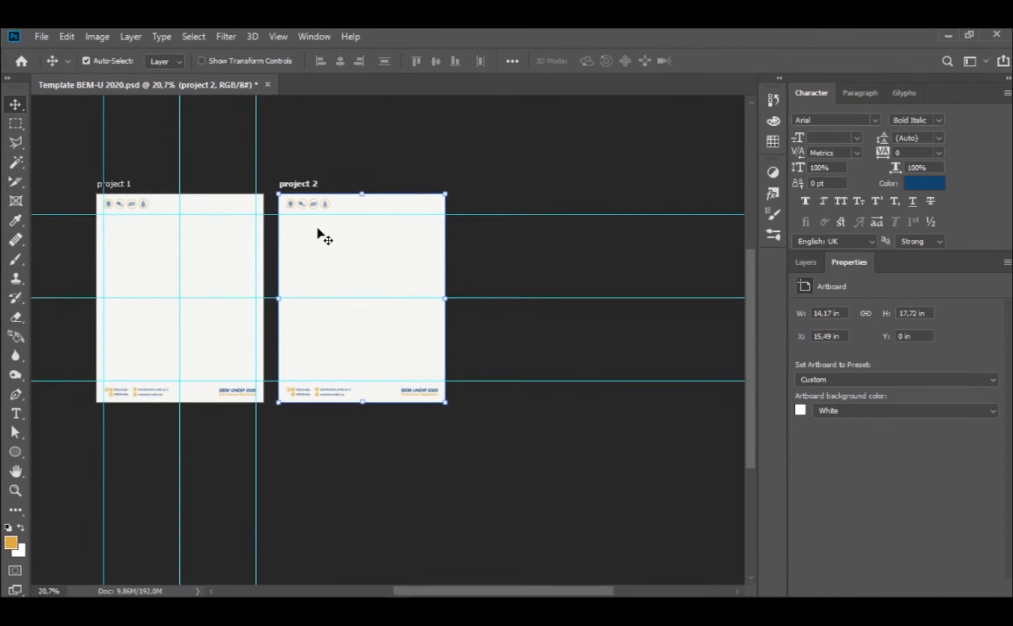
scroll(319, 233, down, 2)
scroll(87, 265, up, 3)
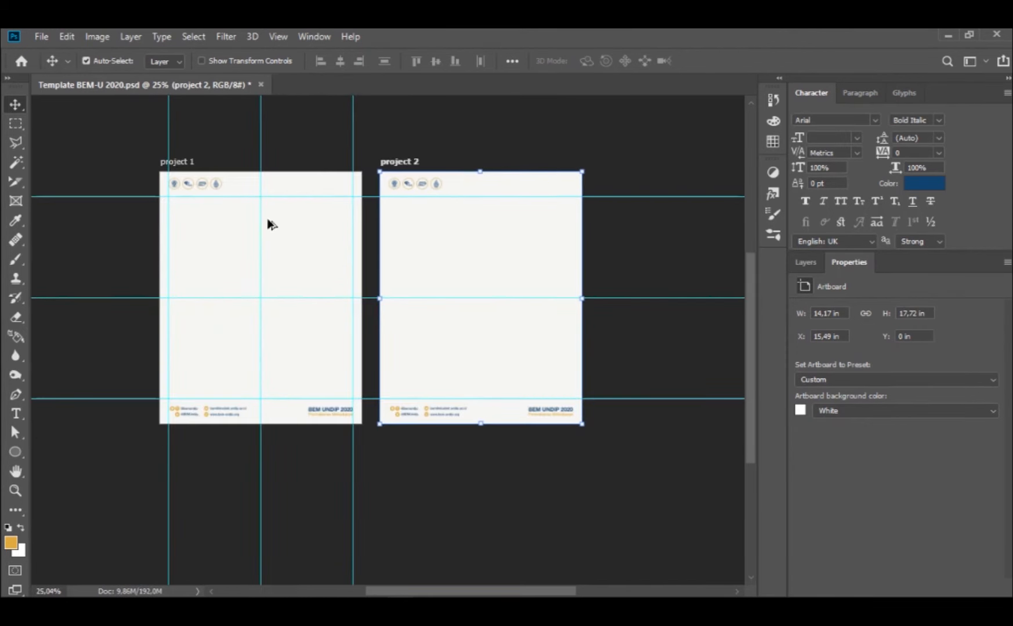
scroll(473, 187, up, 2)
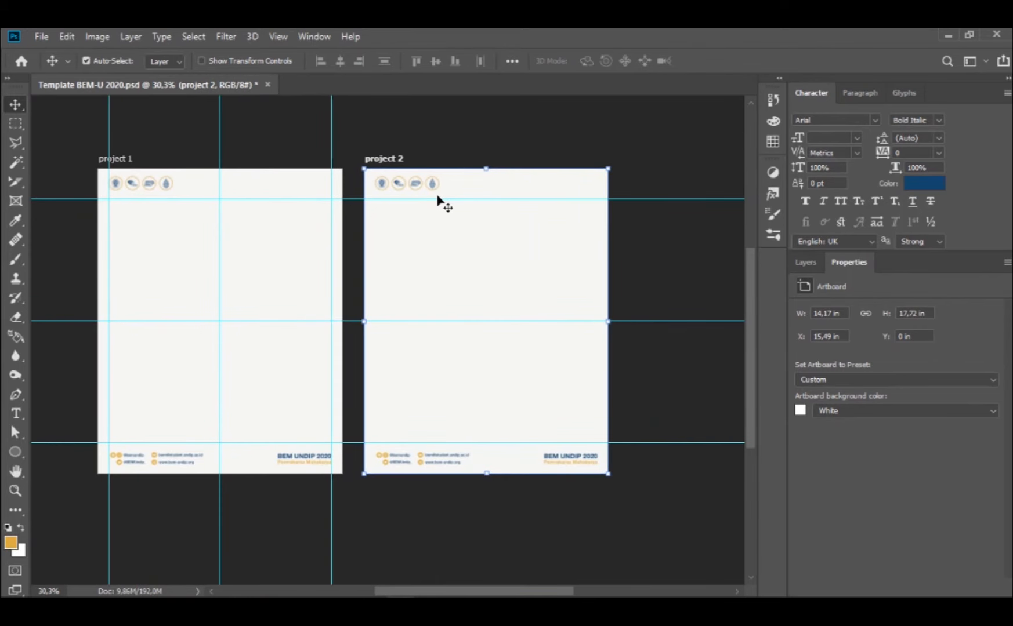
Add a vertical guide to project 2 about 0.617 in from its left edge, along the logos' left margin
click(817, 265)
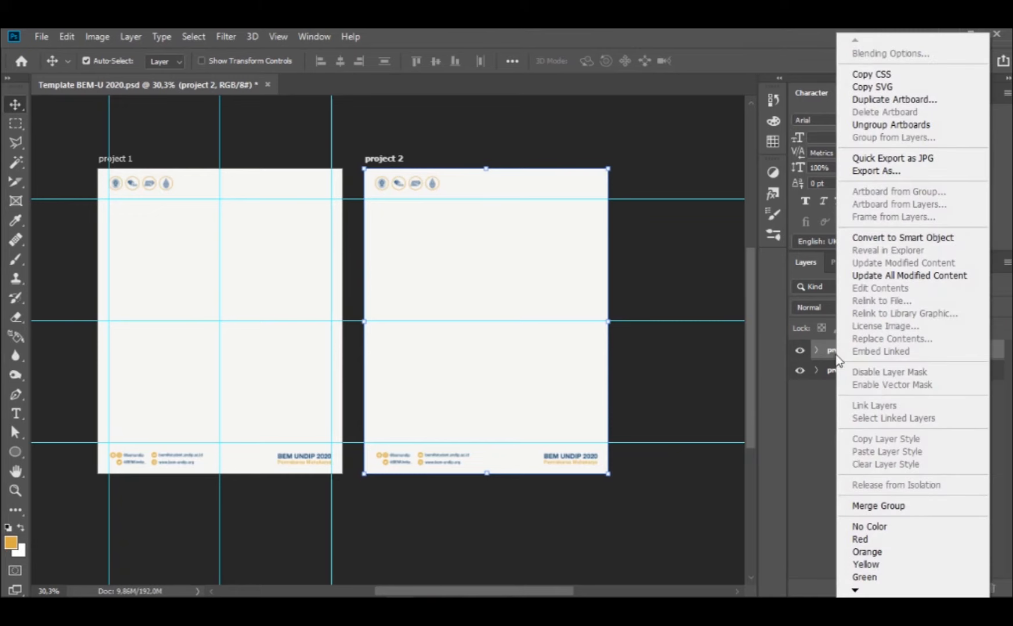
click(805, 355)
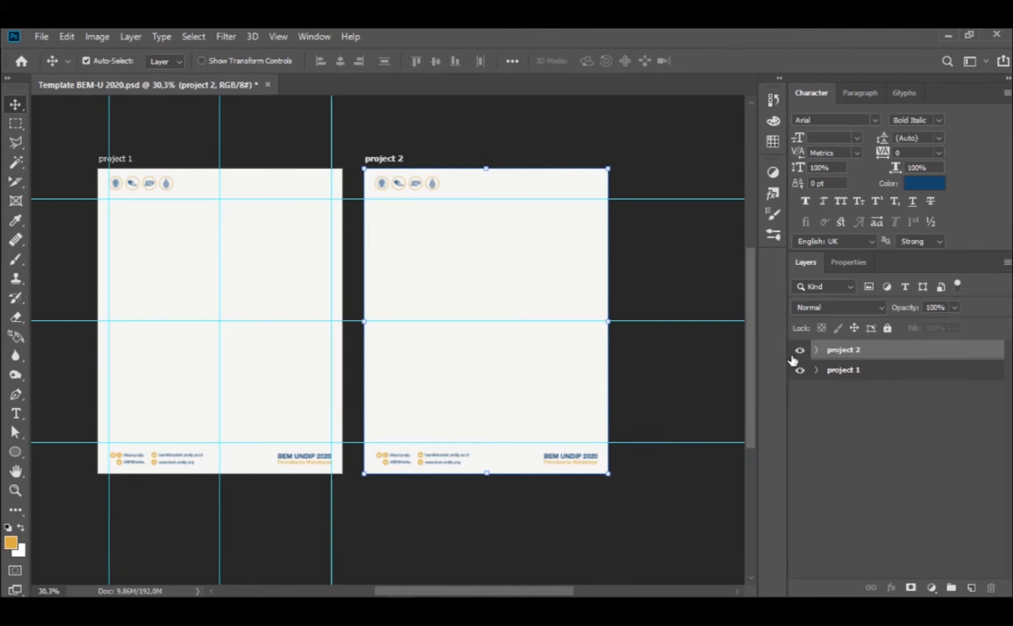
click(276, 37)
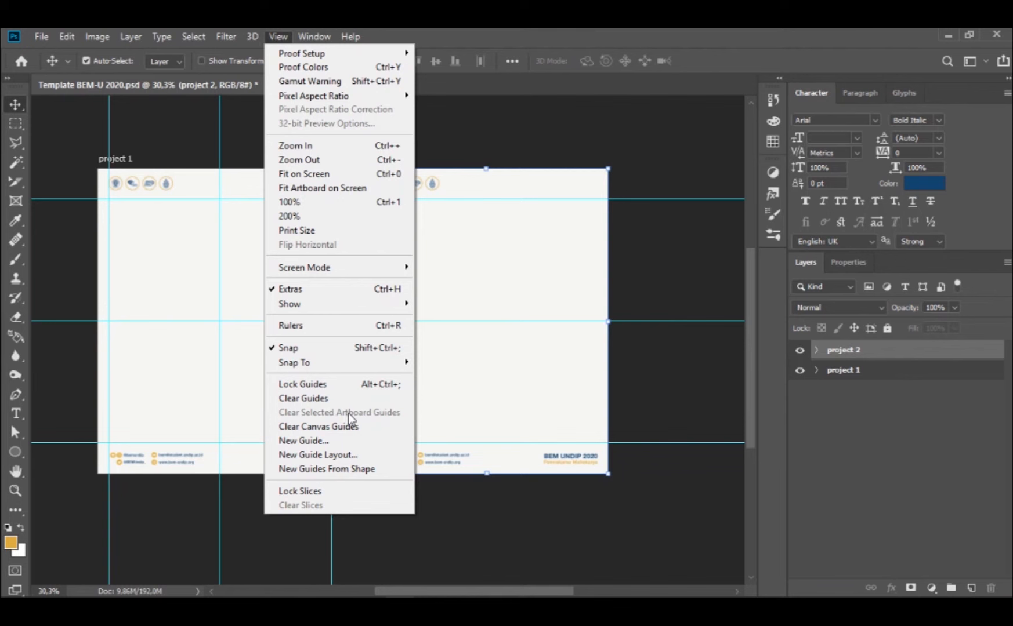
click(337, 442)
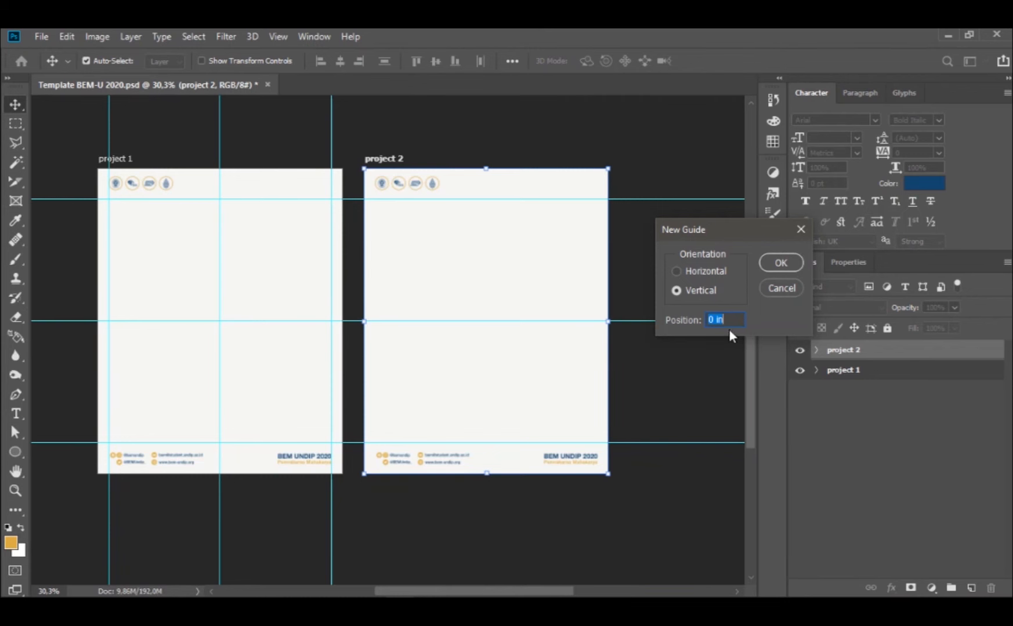
click(792, 264)
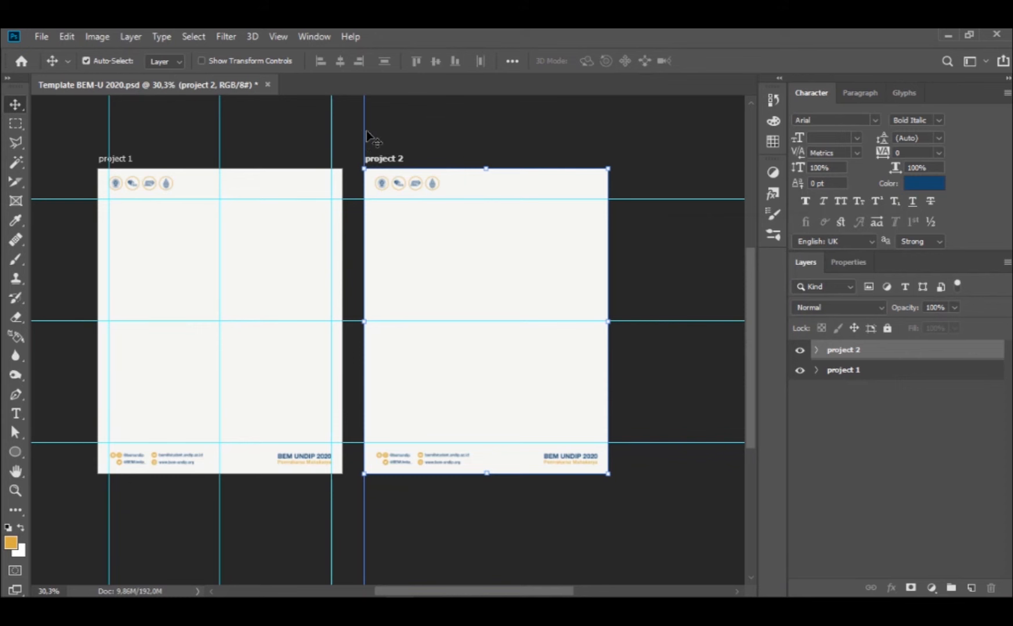
drag(363, 132, 375, 134)
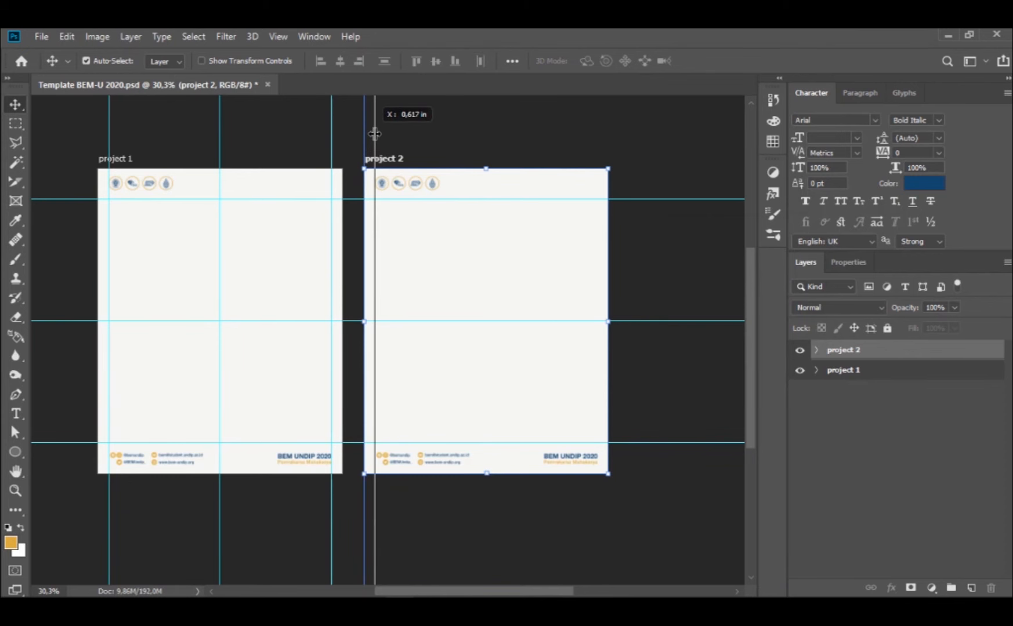
drag(374, 134, 375, 134)
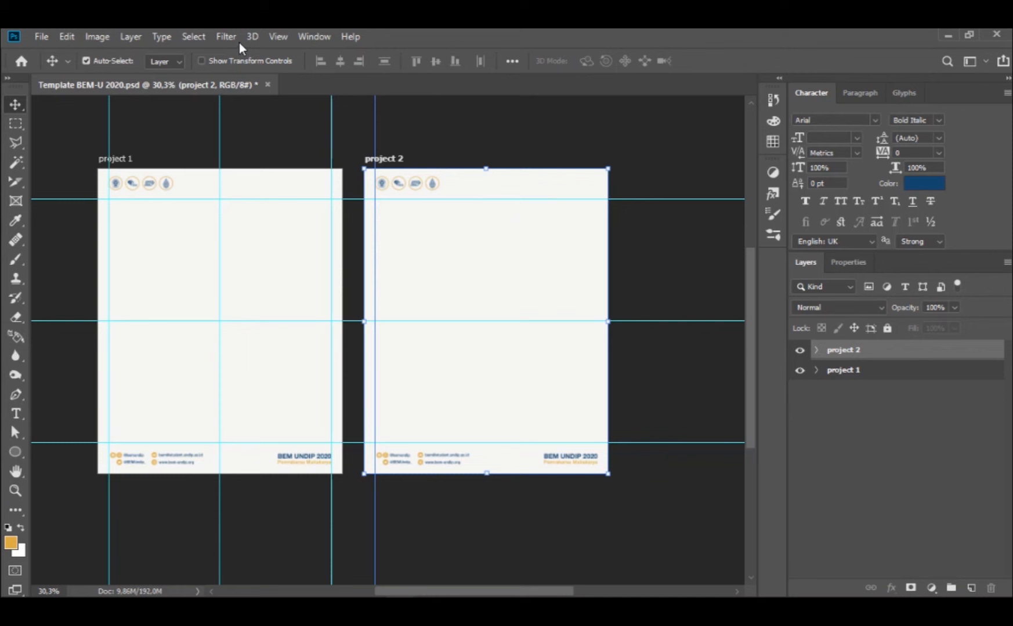
Add a second vertical guide to project 2 and place it at the artboard's horizontal centre
click(279, 36)
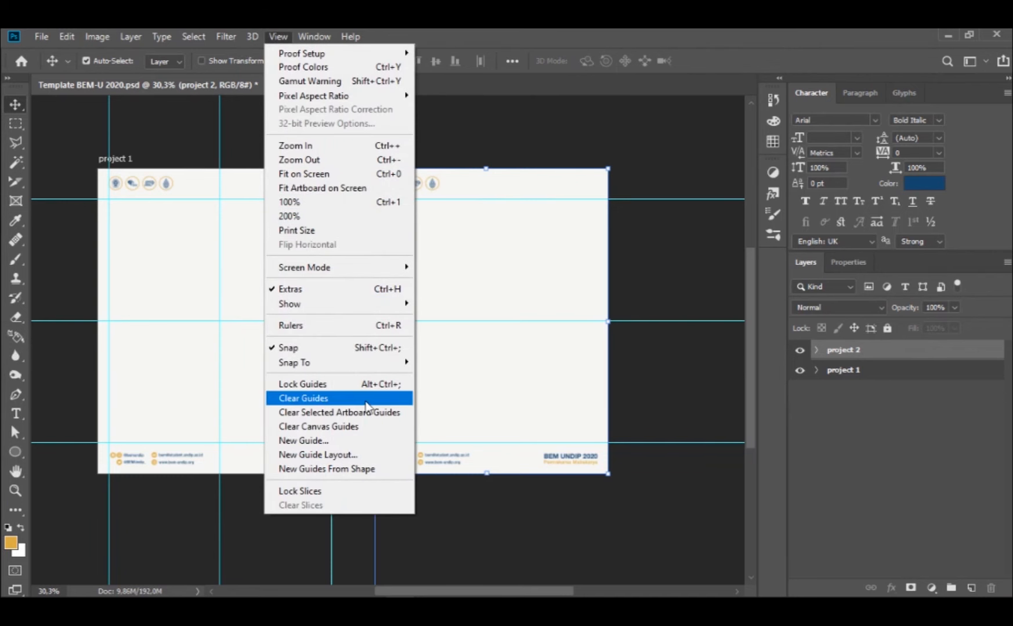
click(353, 442)
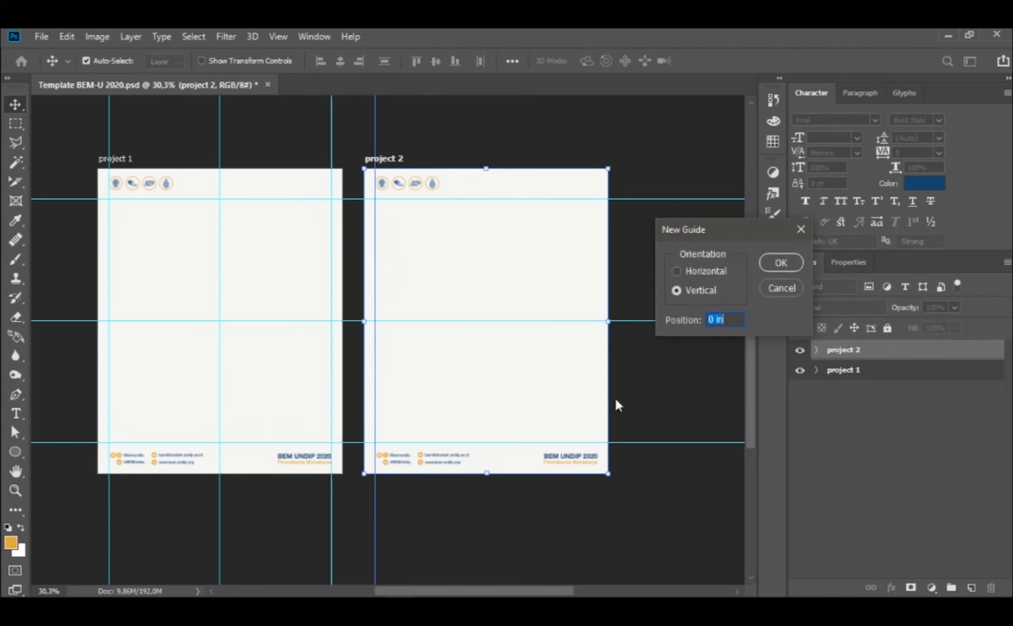
click(782, 263)
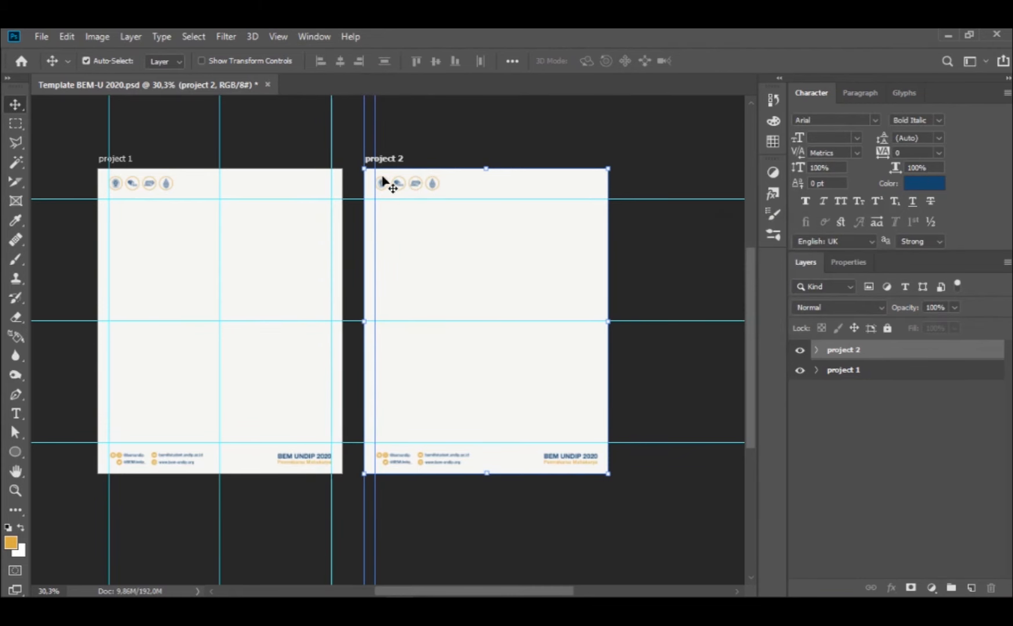
drag(363, 134, 487, 143)
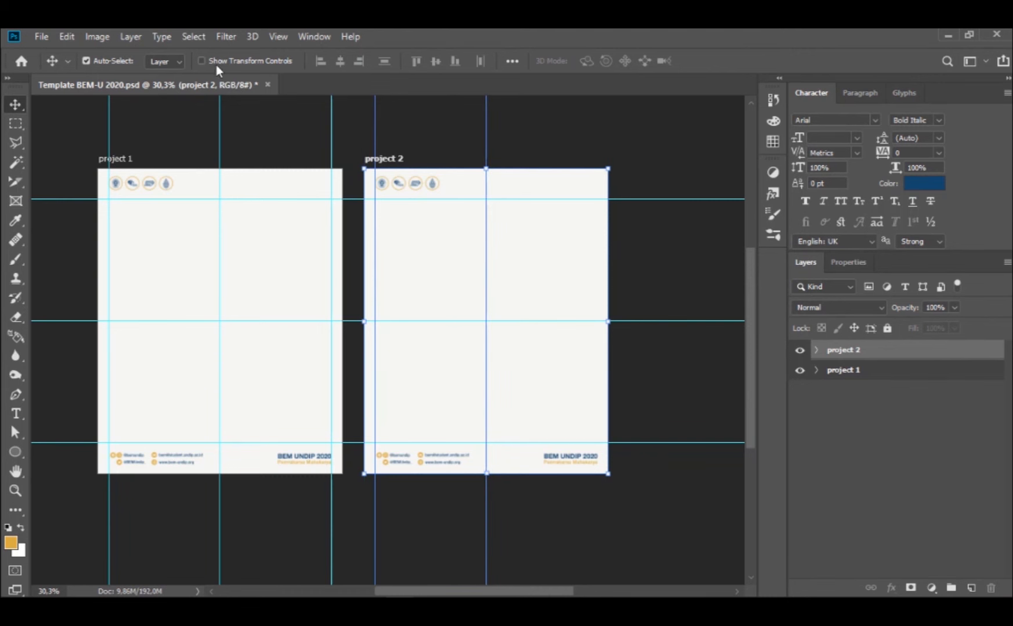
Add a third vertical guide to project 2 along its right margin, at the end of the BEM UNDIP 2020 text
click(280, 38)
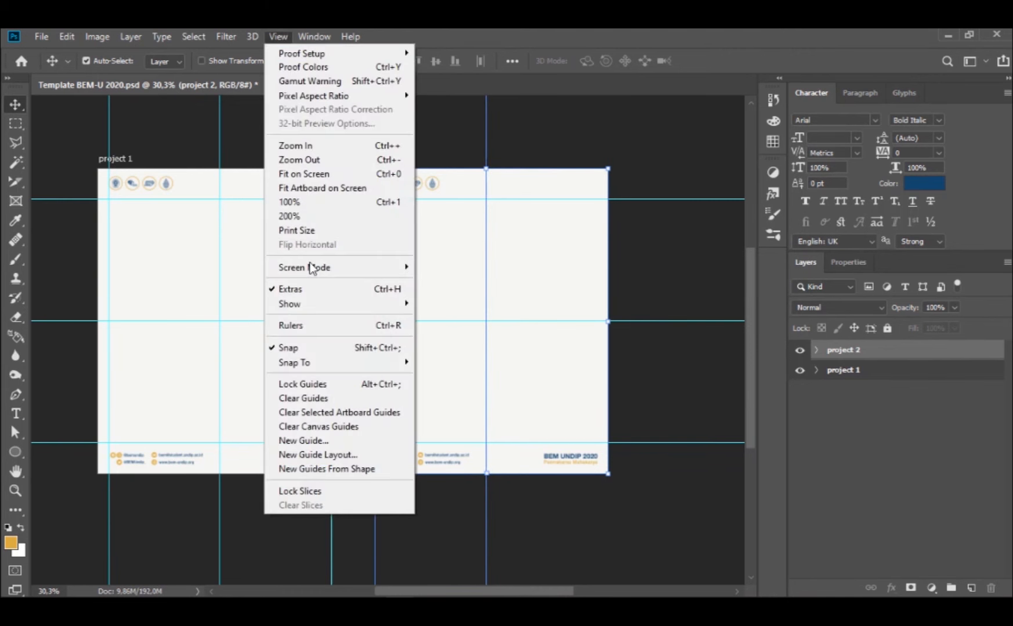
click(325, 441)
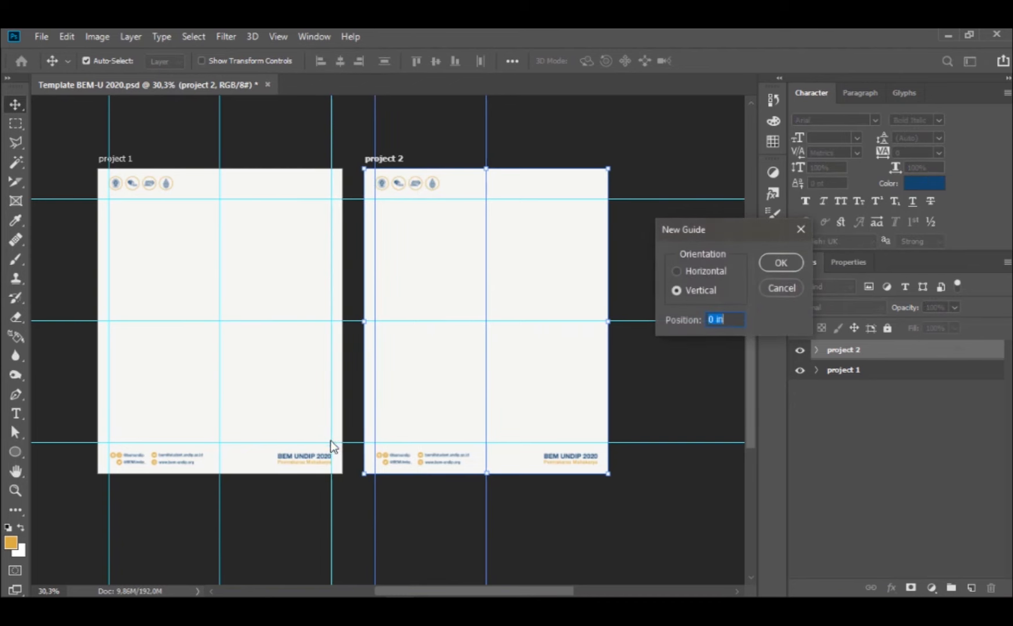
click(781, 262)
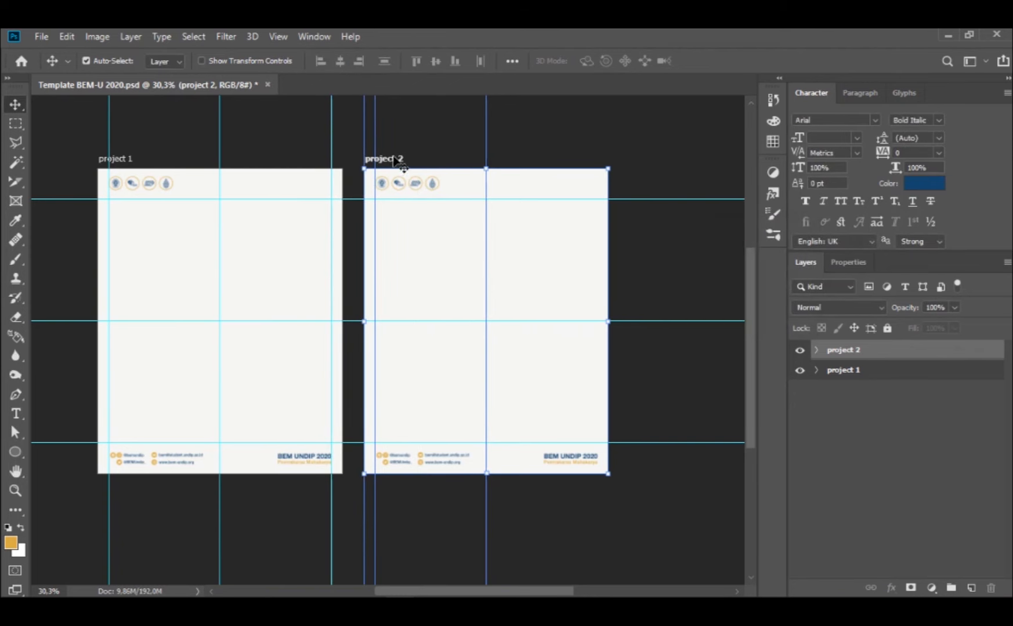
drag(364, 137, 592, 161)
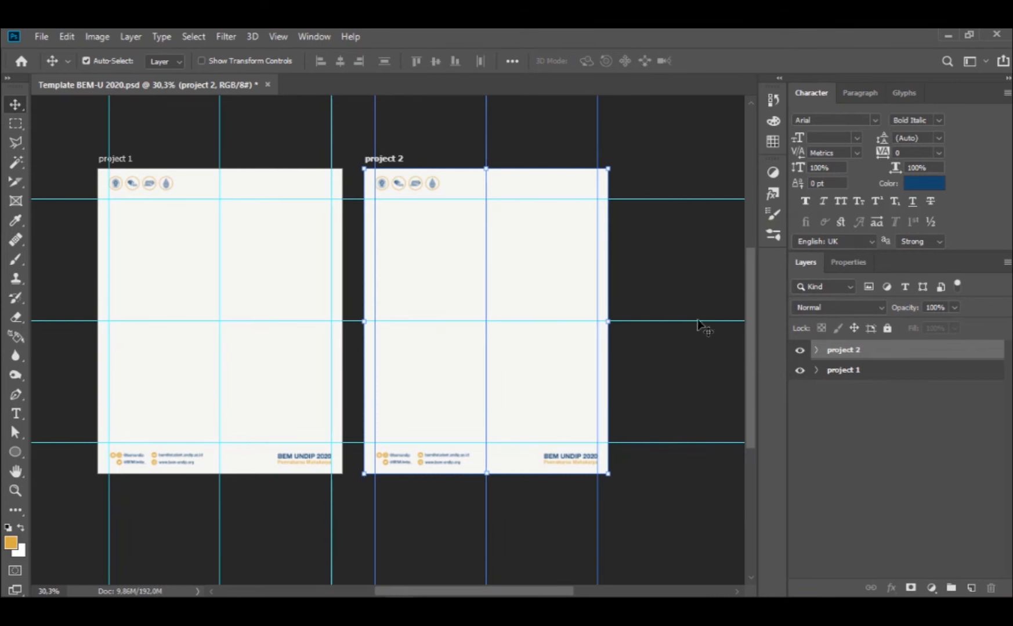
Save the template document with both artboards
scroll(535, 324, down, 1)
key(ctrl)
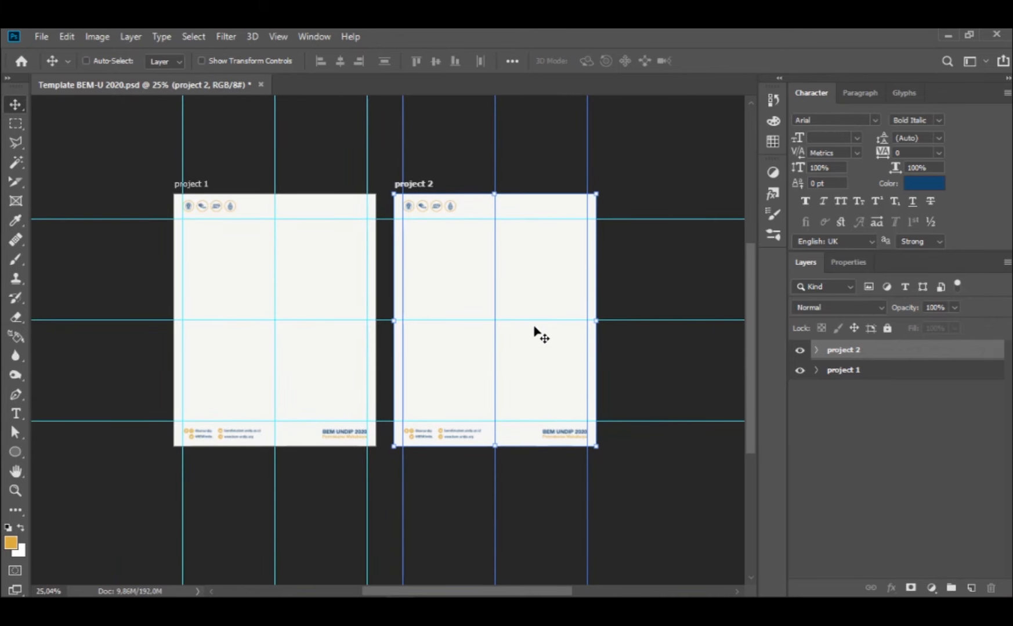
key(ctrl+s)
Quick-export the project 1 and project 2 artboards as JPG files into the Musik folder
click(48, 36)
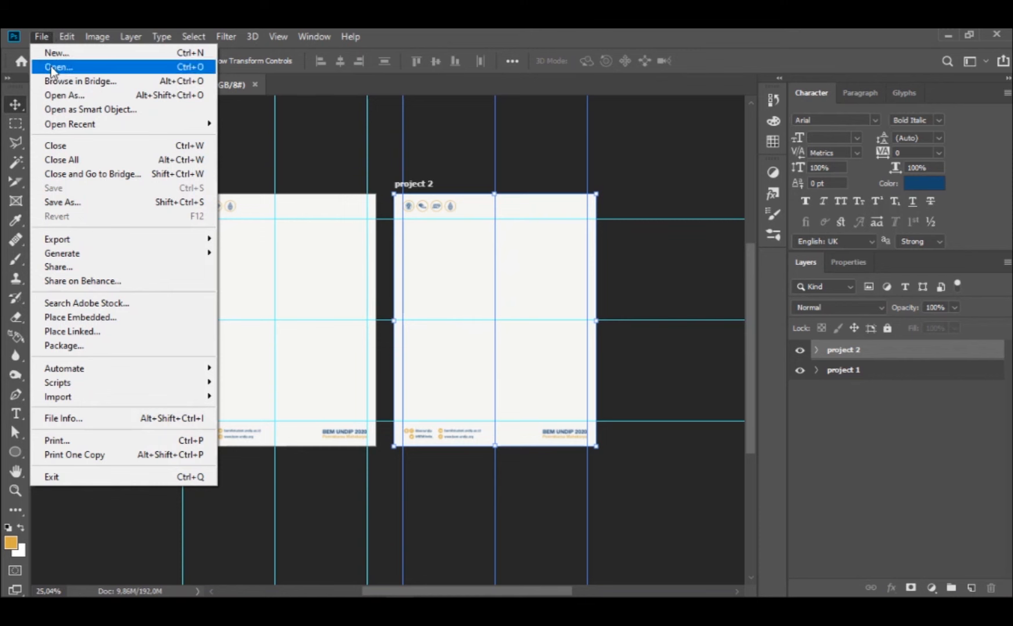
mouse_move(107, 245)
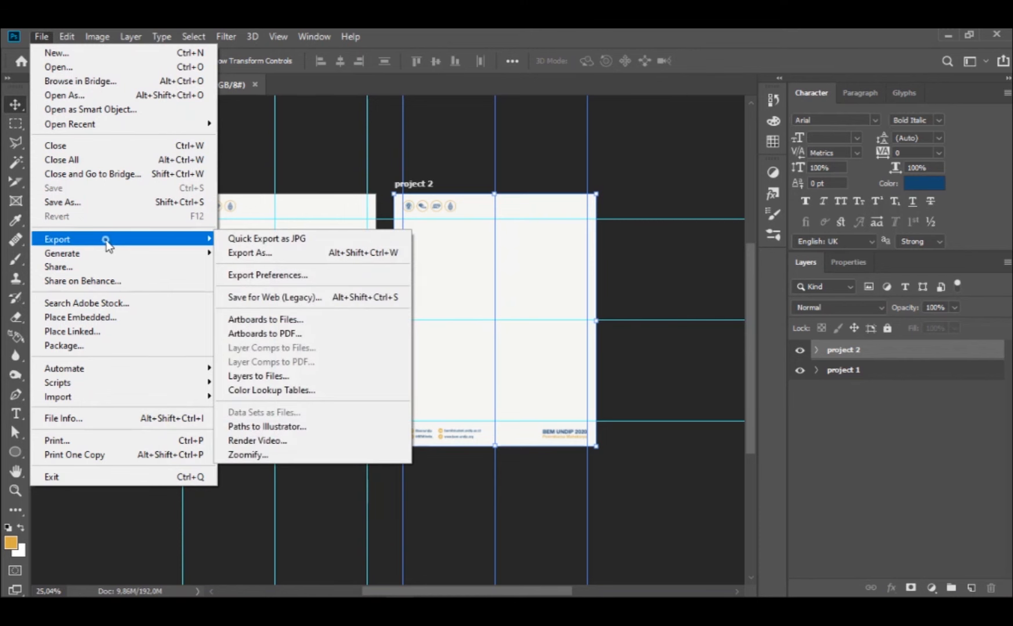
click(247, 241)
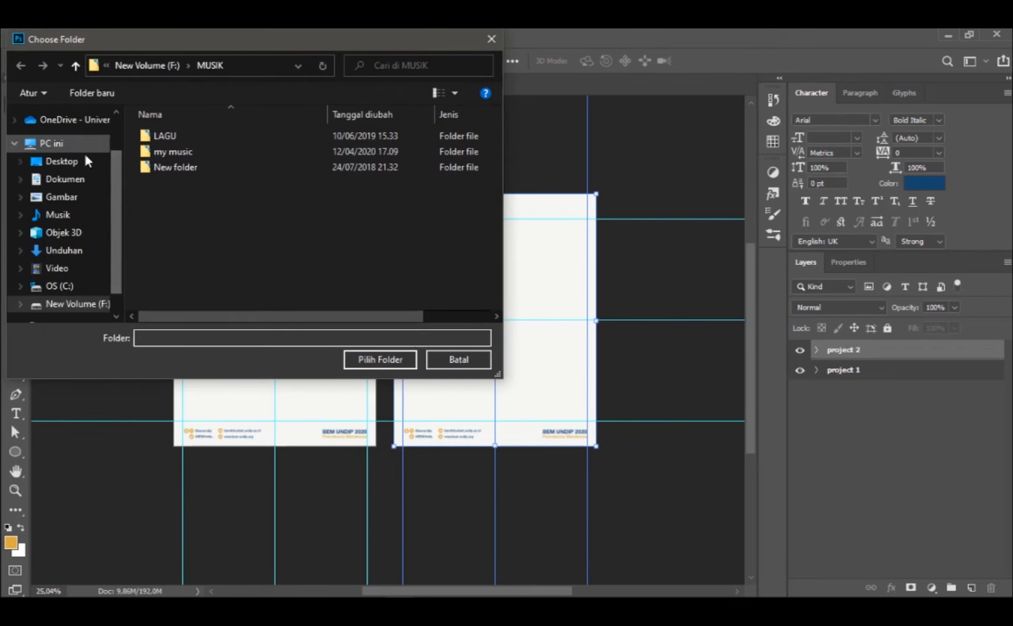
click(68, 218)
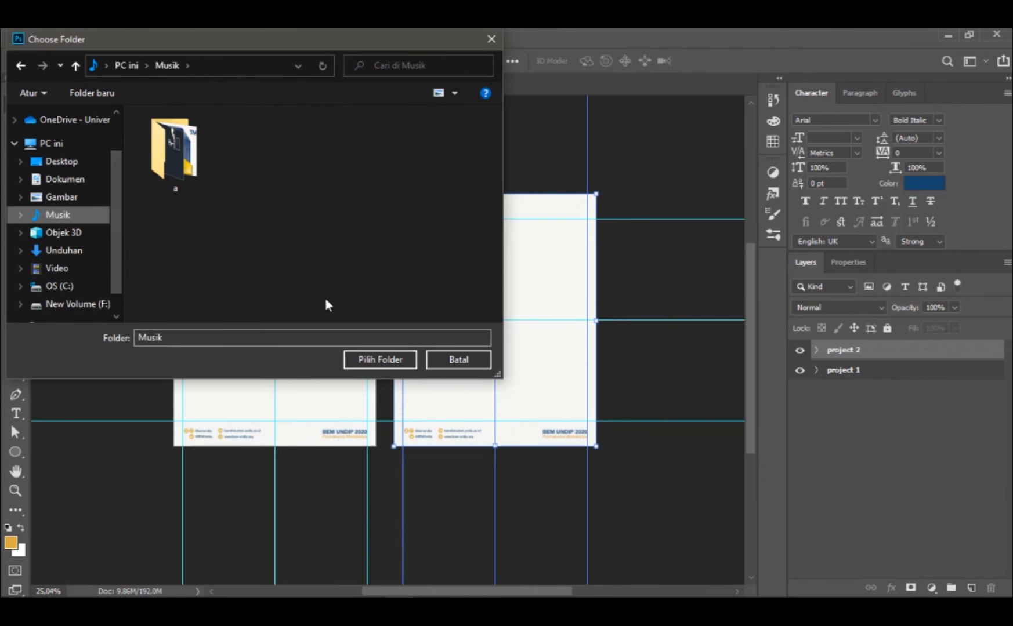
click(368, 357)
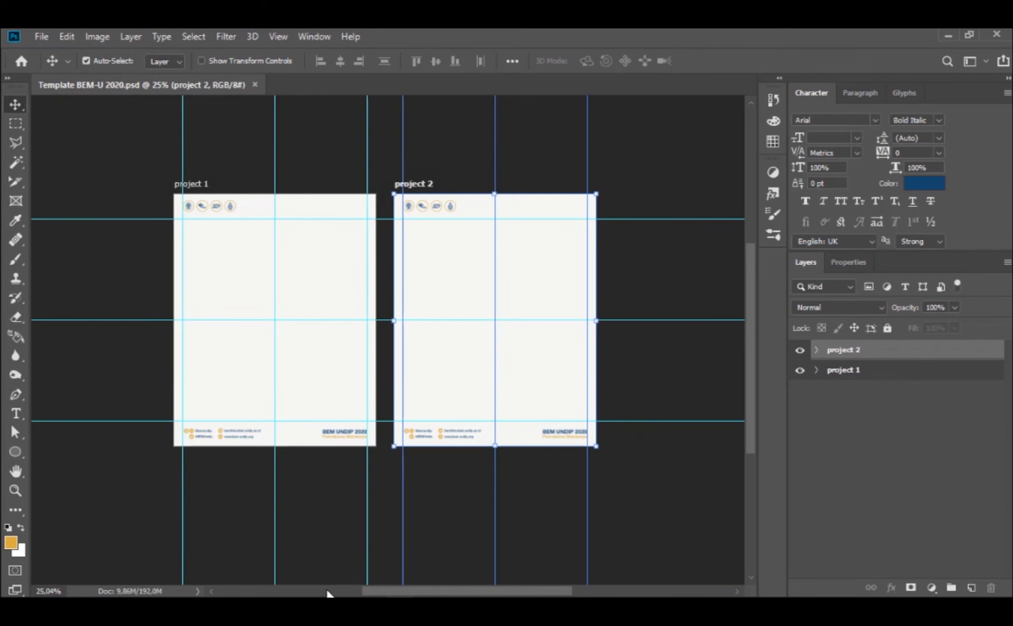
Switch to File Explorer to check the Musik folder for the exported artboard images, and return to Photoshop
mouse_move(336, 593)
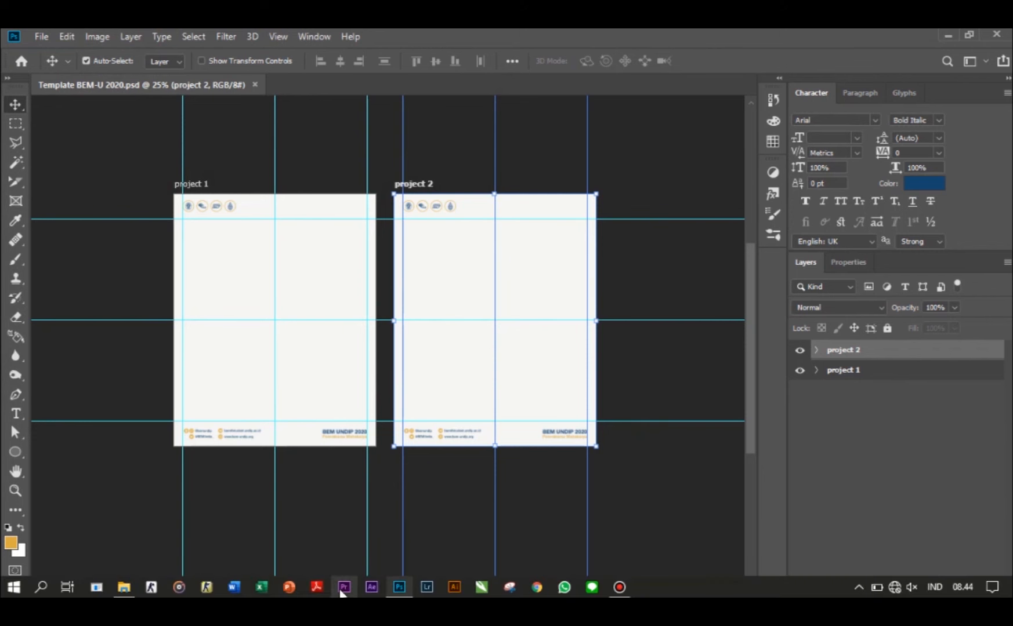
click(124, 588)
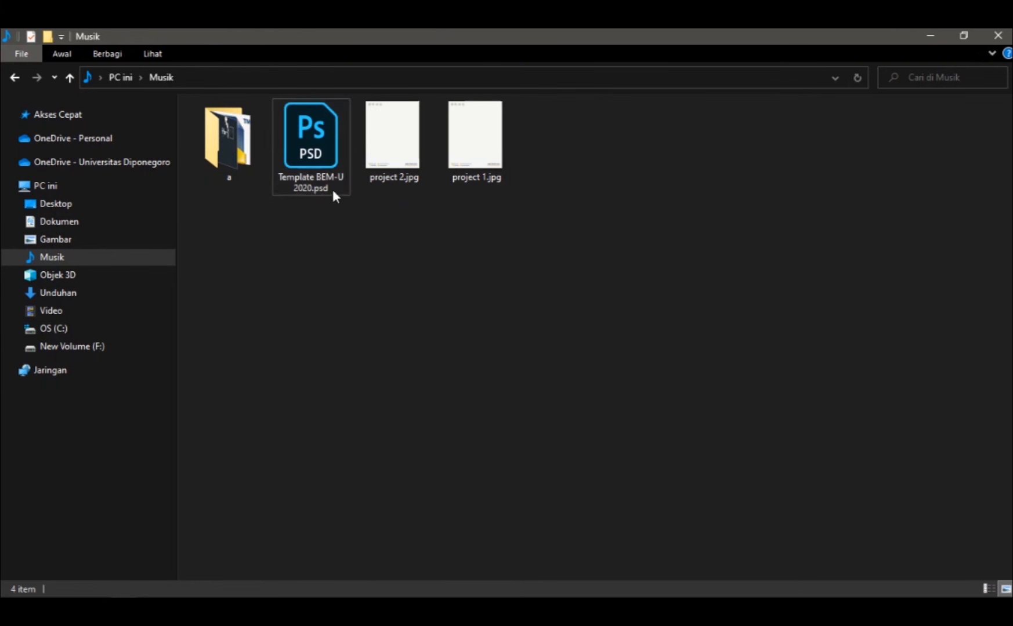
mouse_move(339, 168)
mouse_move(457, 594)
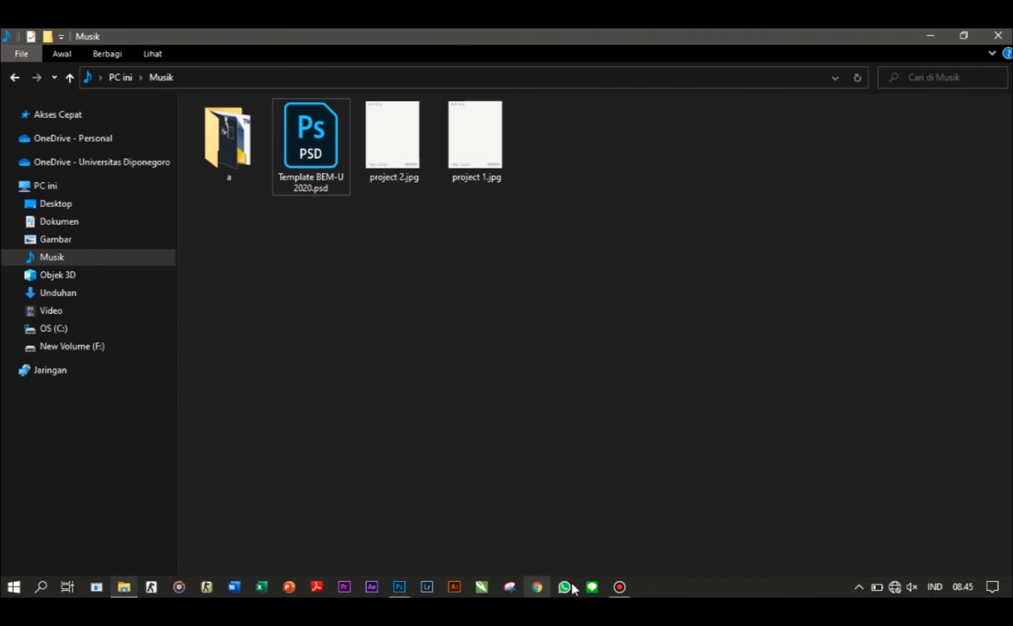
click(399, 588)
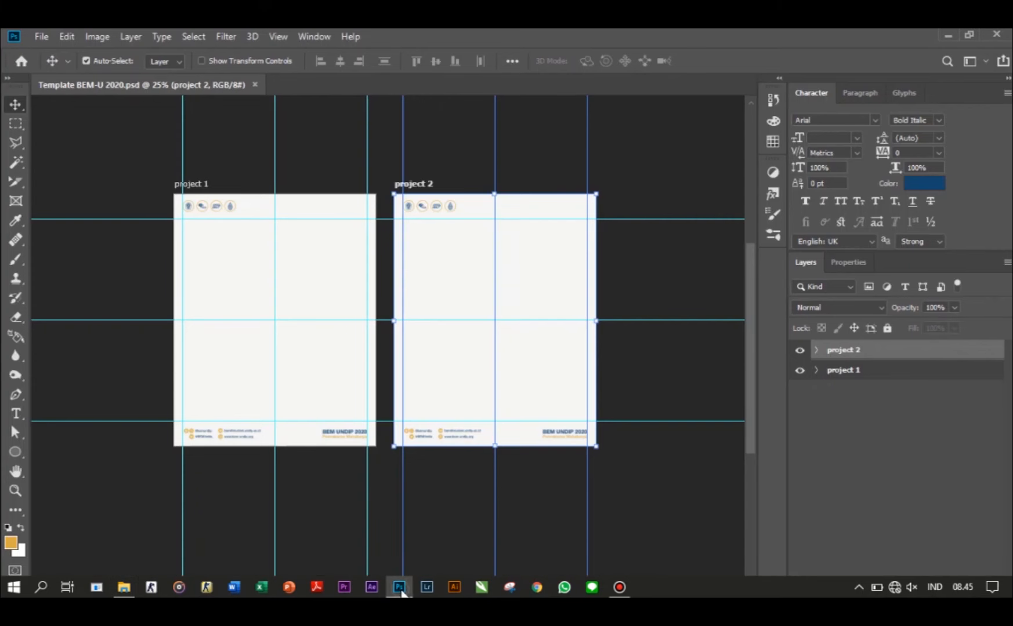
right_click(839, 354)
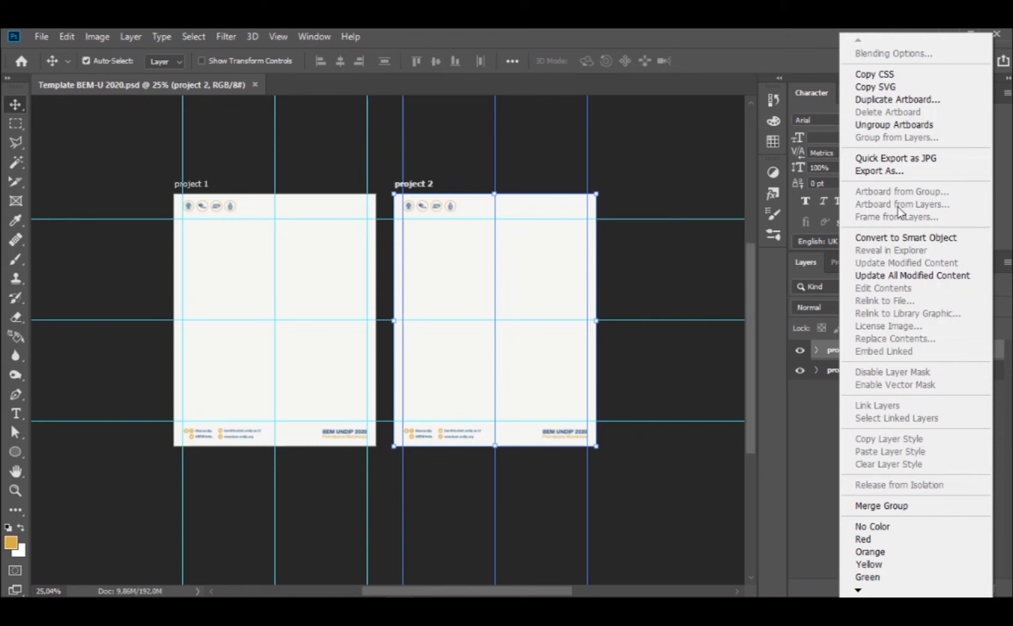
click(794, 406)
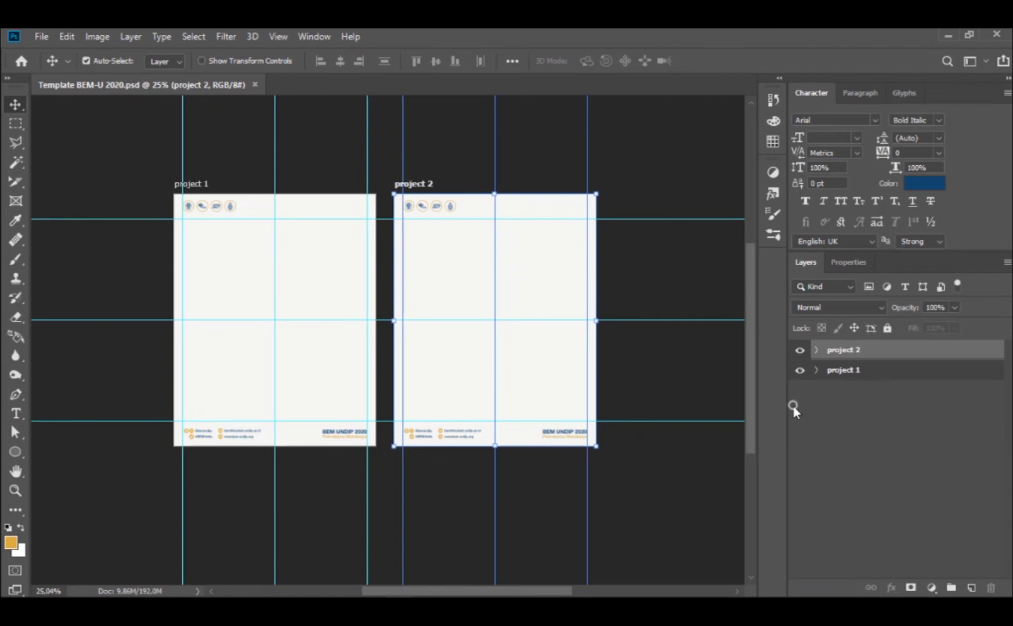